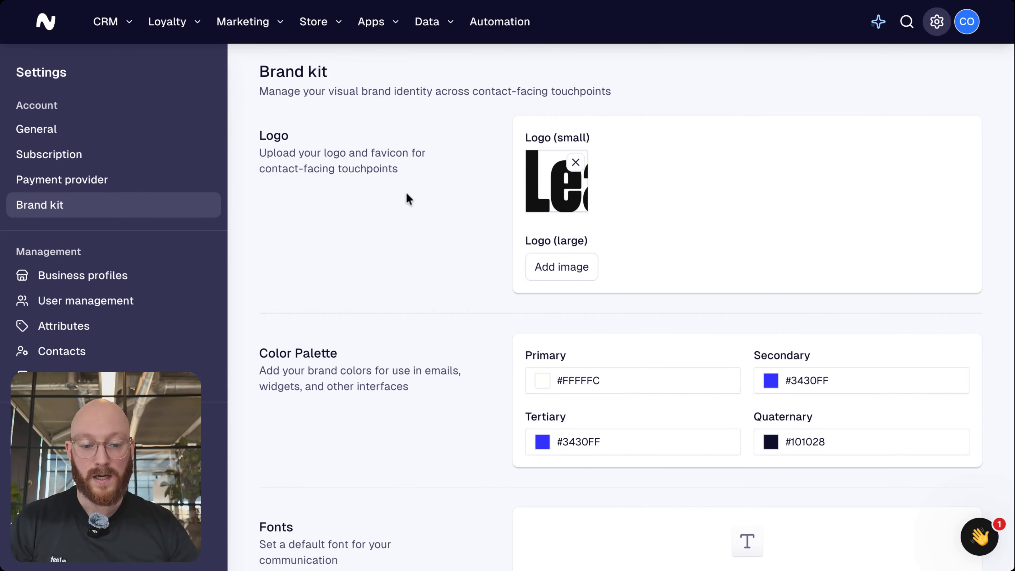
Add leat-logo-black.png from the media library as the large logo and submit the logo change.
{"action": "scroll", "coordinate": [407, 199], "scroll_direction": "down", "scroll_amount": 7}
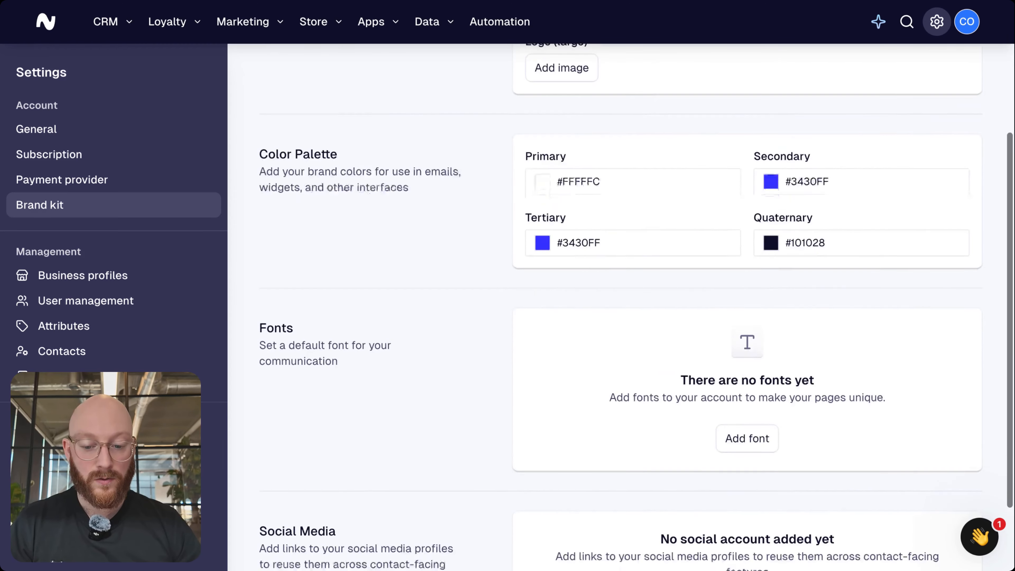
{"action": "scroll", "coordinate": [408, 199], "scroll_direction": "up", "scroll_amount": 7}
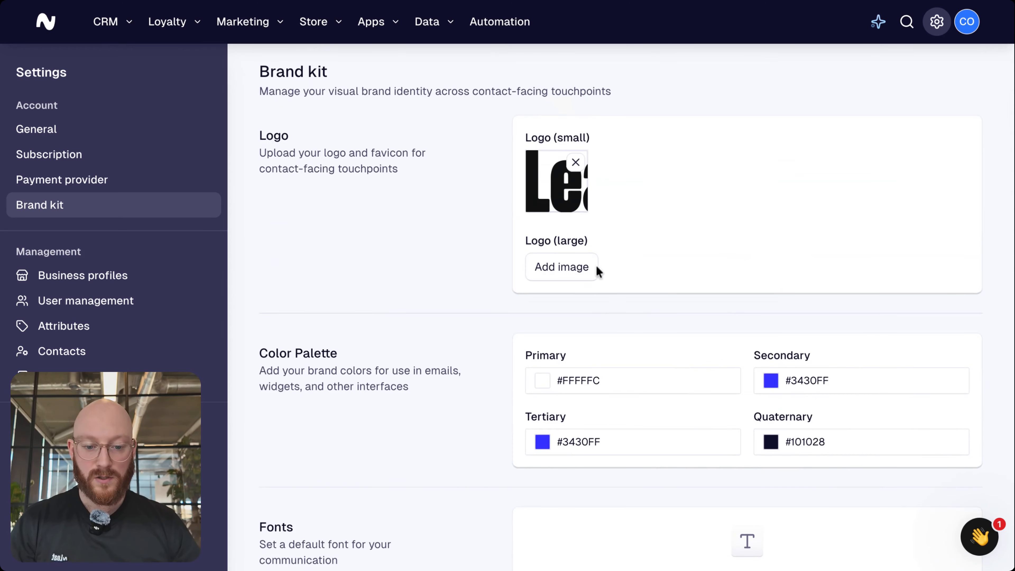
{"action": "left_click", "coordinate": [558, 271]}
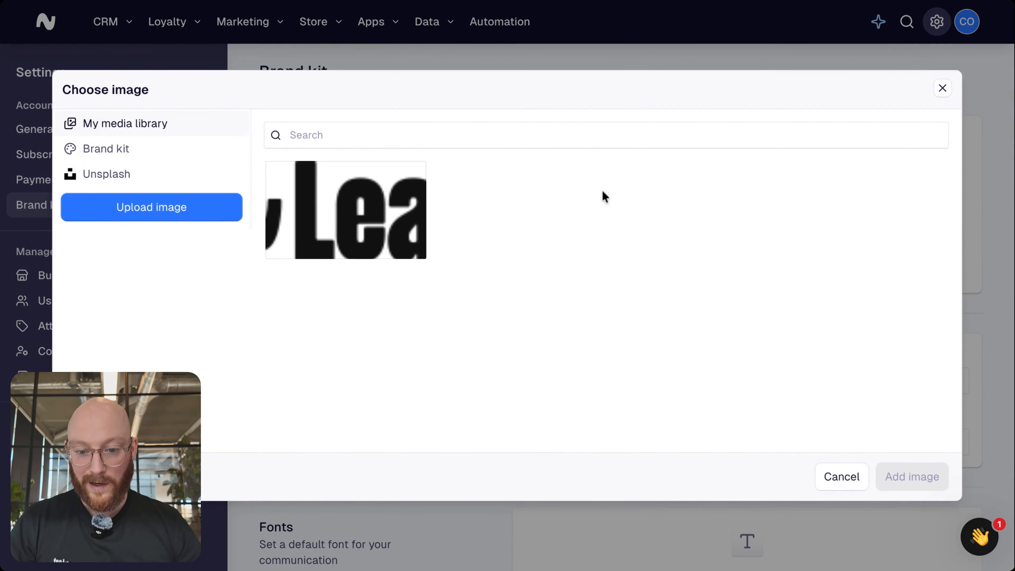
{"action": "left_click", "coordinate": [332, 221]}
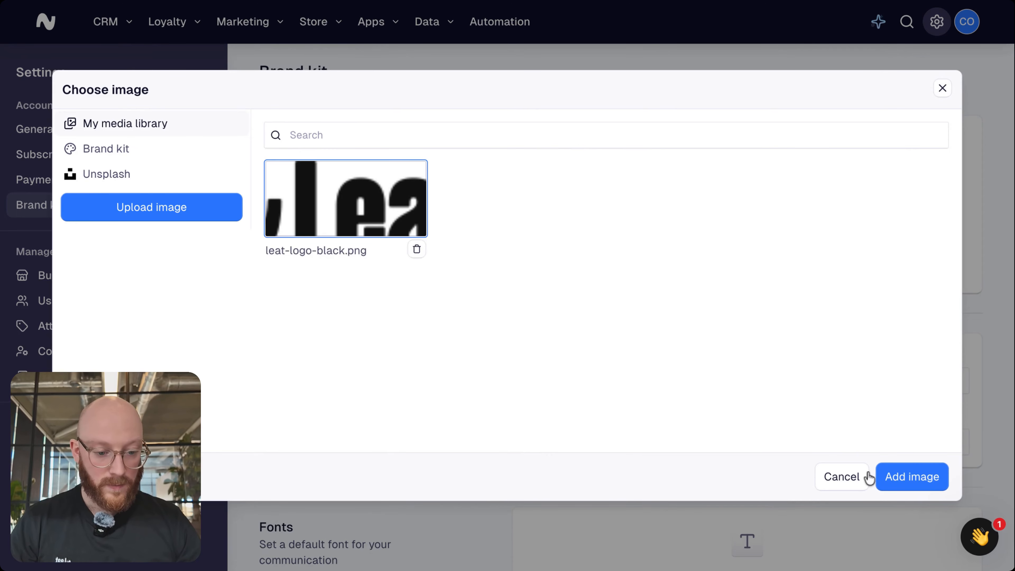
{"action": "left_click", "coordinate": [908, 486]}
{"action": "left_click", "coordinate": [556, 352]}
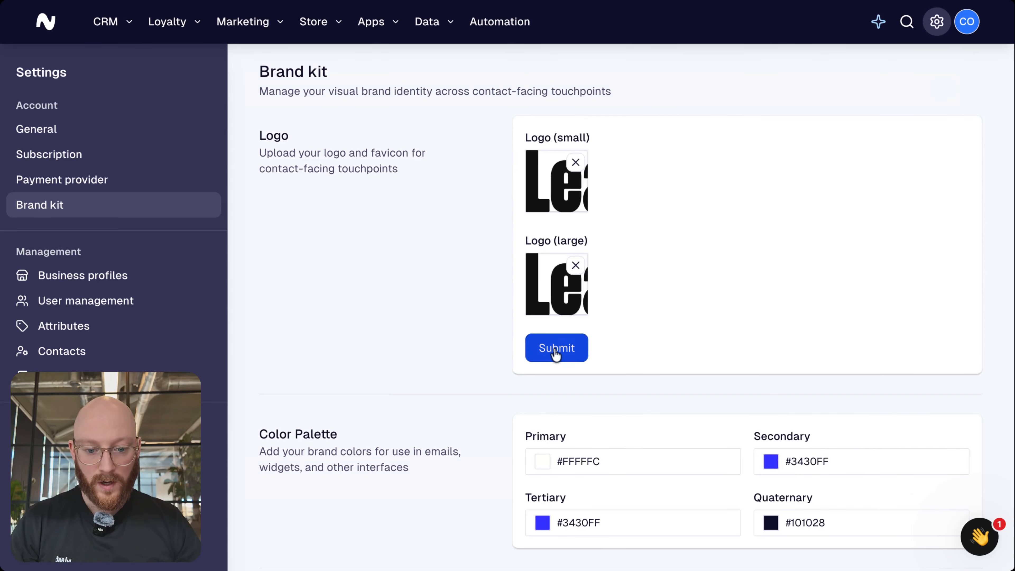
Try the yellow shade #E4E43E as the primary color in the color palette.
{"action": "scroll", "coordinate": [488, 298], "scroll_direction": "down", "scroll_amount": 5}
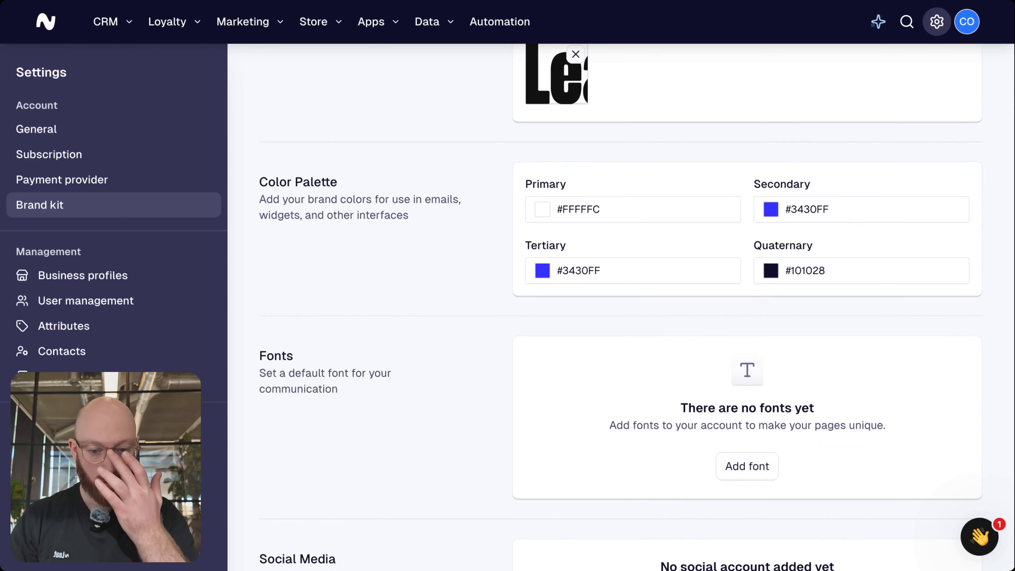
{"action": "left_click", "coordinate": [629, 207]}
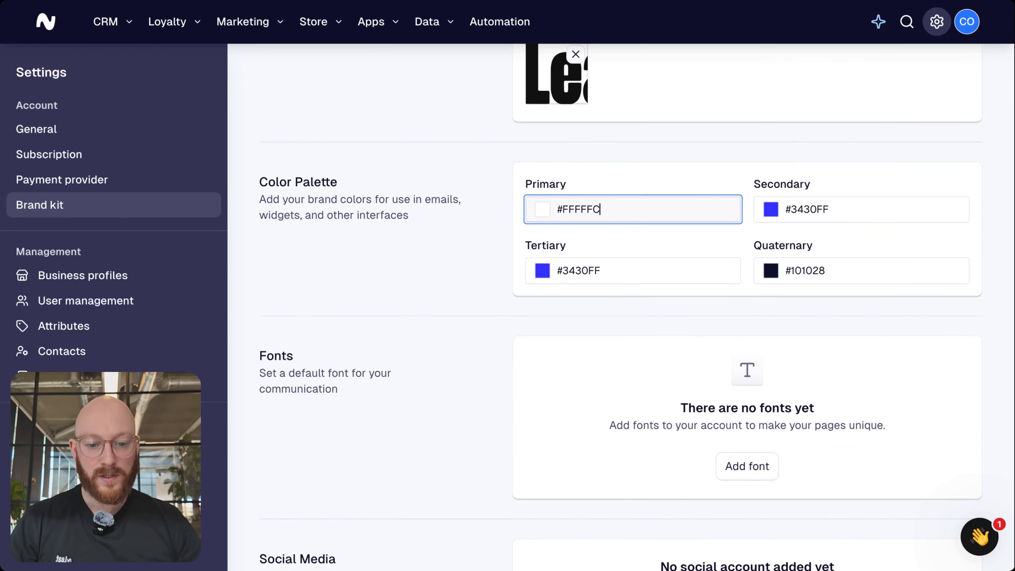
{"action": "left_click", "coordinate": [463, 169]}
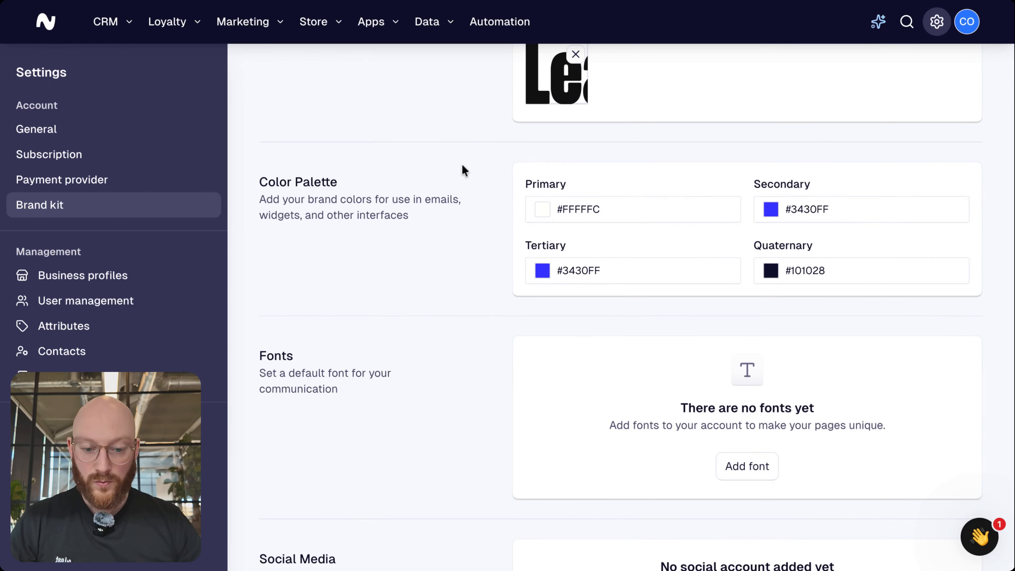
{"action": "left_click", "coordinate": [542, 219]}
{"action": "left_click", "coordinate": [638, 276]}
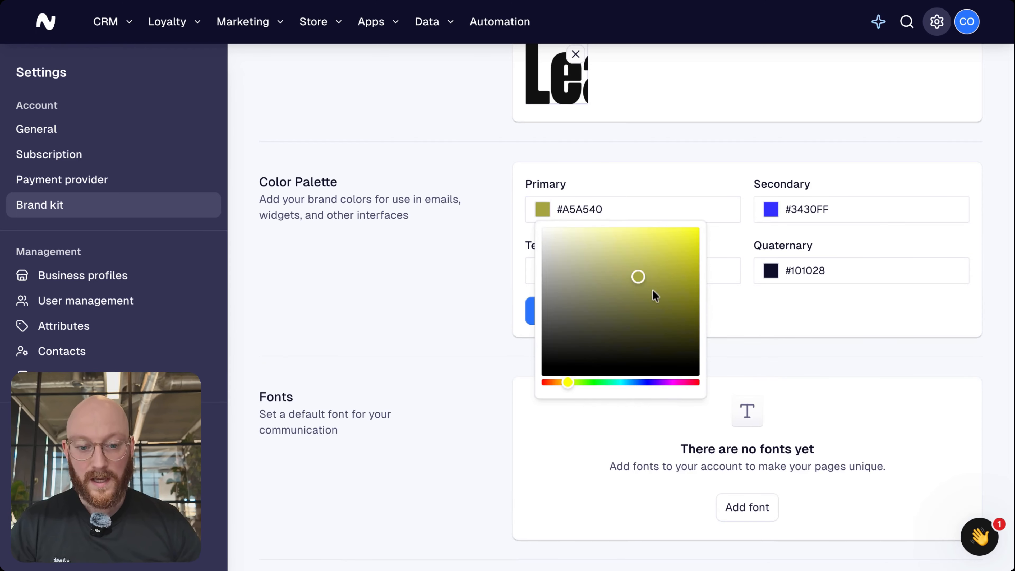
{"action": "left_click_drag", "start_coordinate": [654, 296], "coordinate": [657, 246]}
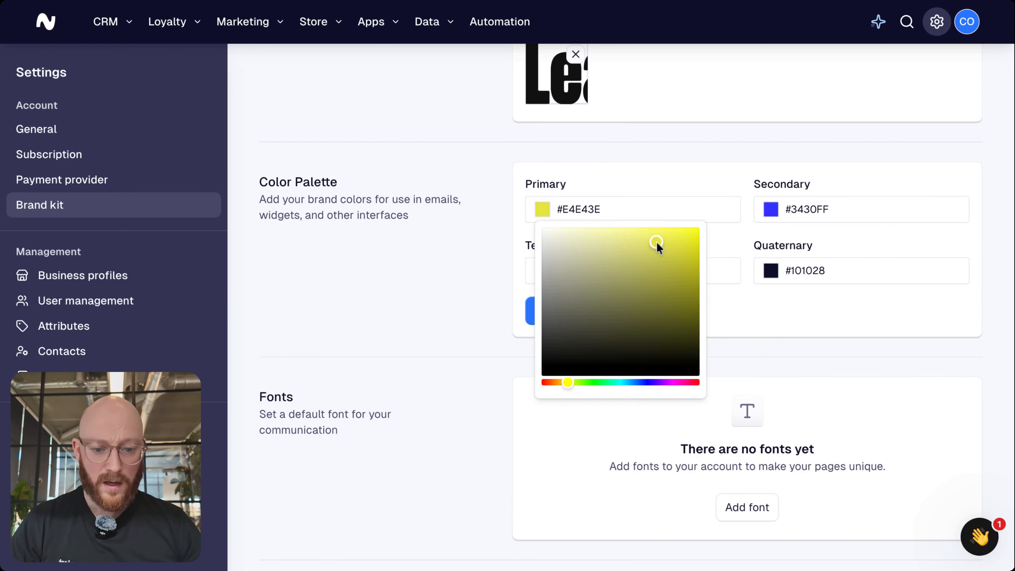
Set the primary palette color back to #FFFFFC.
{"action": "left_click", "coordinate": [566, 193]}
{"action": "double_click", "coordinate": [574, 208]}
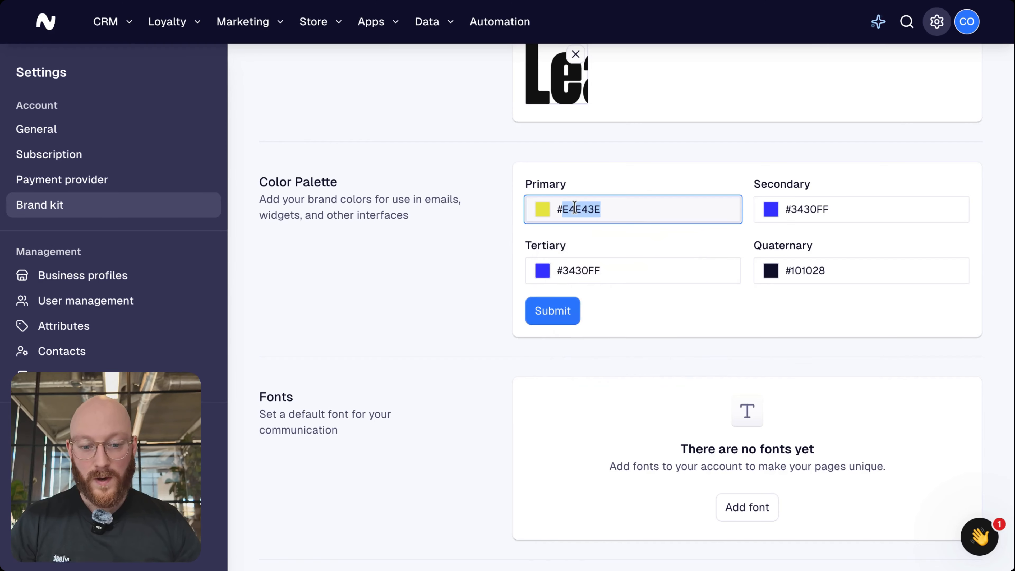
{"action": "type", "text": "FFFF"}
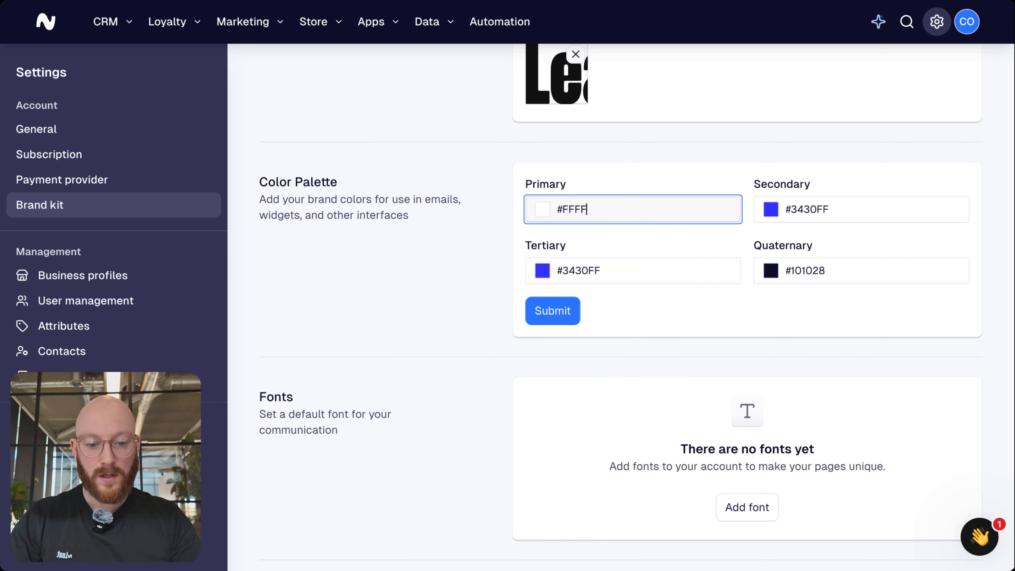
{"action": "type", "text": "FC"}
{"action": "left_click", "coordinate": [657, 146]}
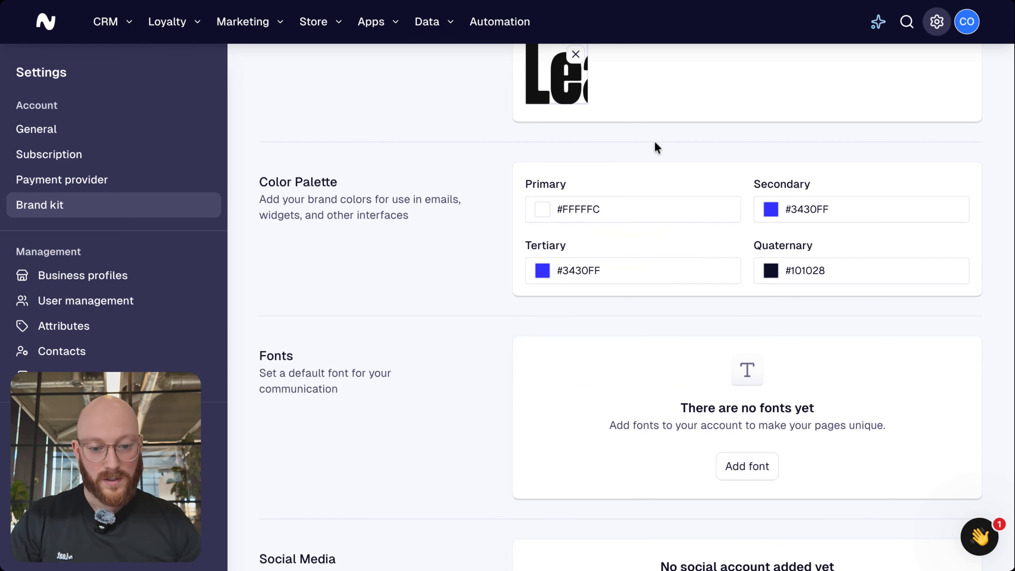
Set the secondary color of the palette to #FFFF4F.
{"action": "left_click", "coordinate": [809, 212]}
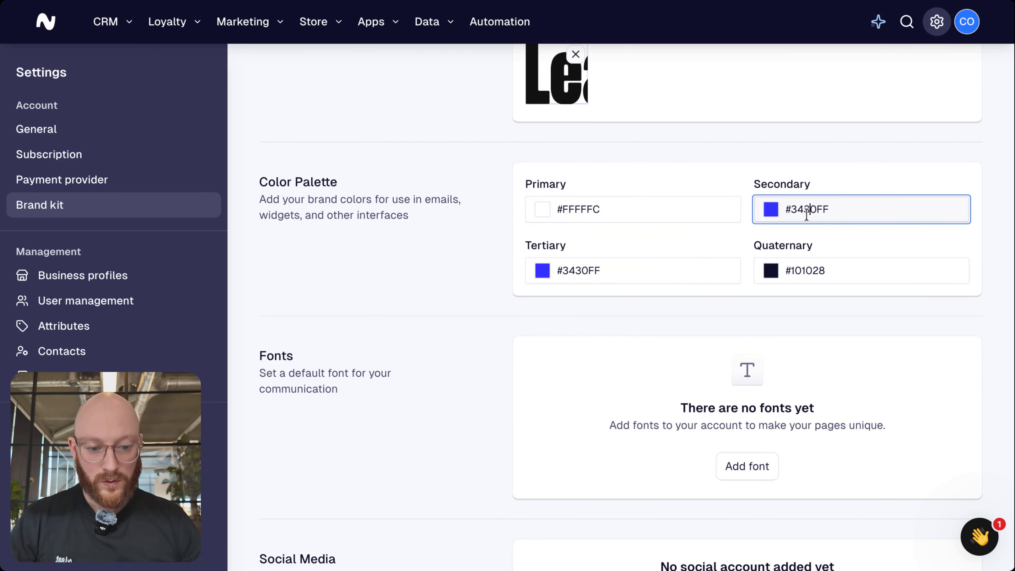
{"action": "double_click", "coordinate": [810, 214]}
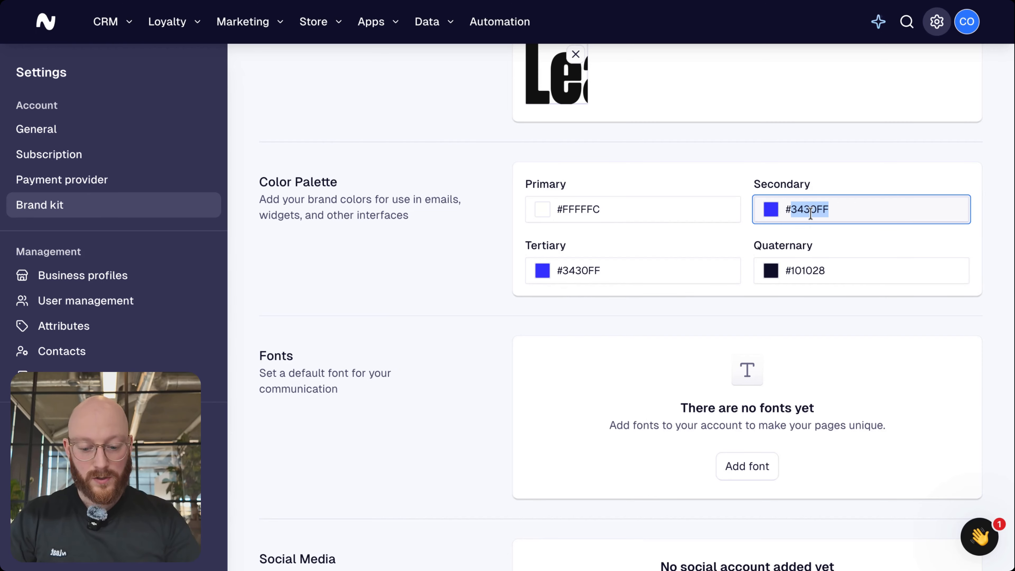
{"action": "type", "text": "FFF4F"}
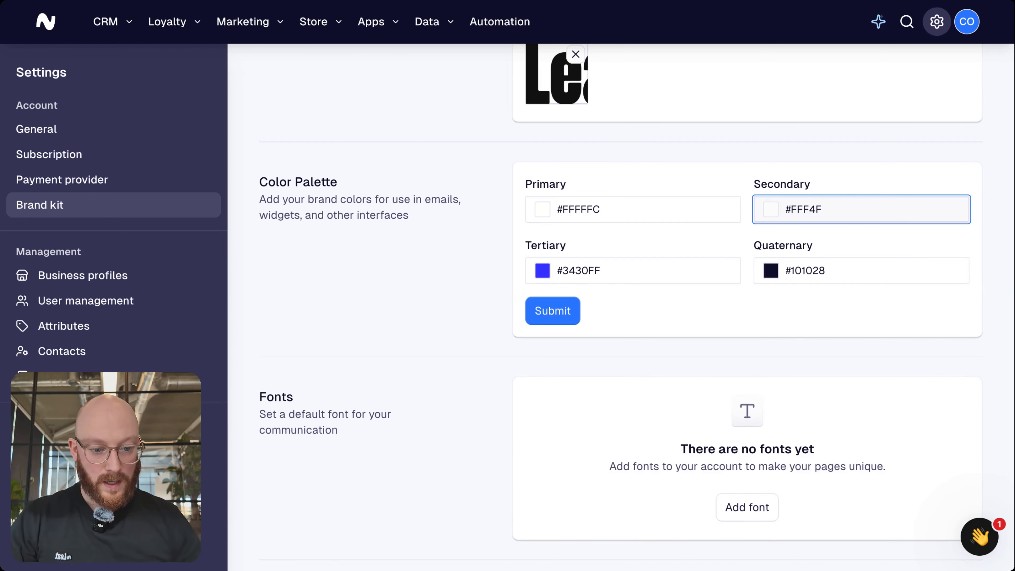
{"action": "left_click", "coordinate": [733, 162]}
{"action": "left_click", "coordinate": [830, 209]}
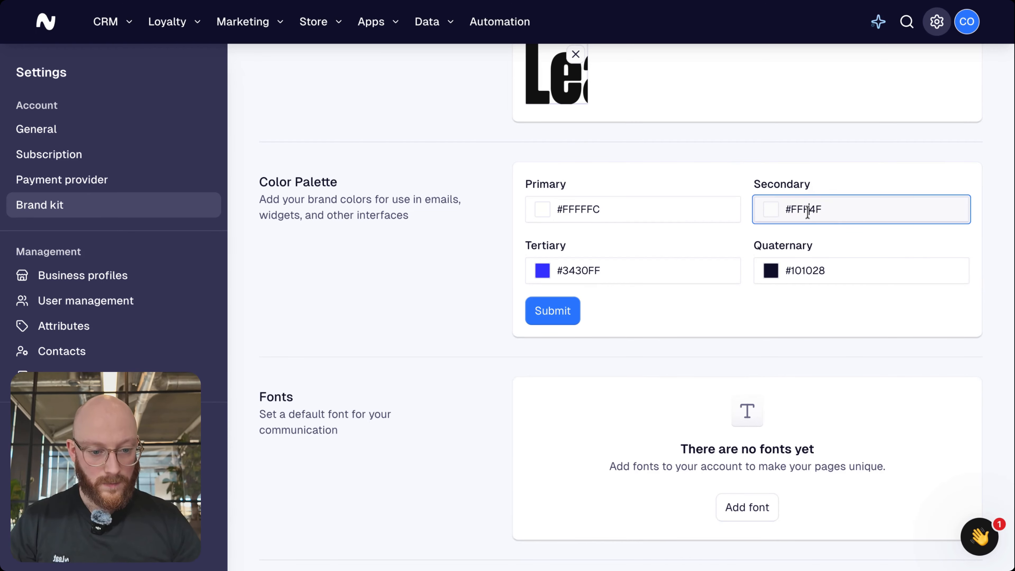
{"action": "type", "text": "F"}
{"action": "left_click", "coordinate": [716, 157]}
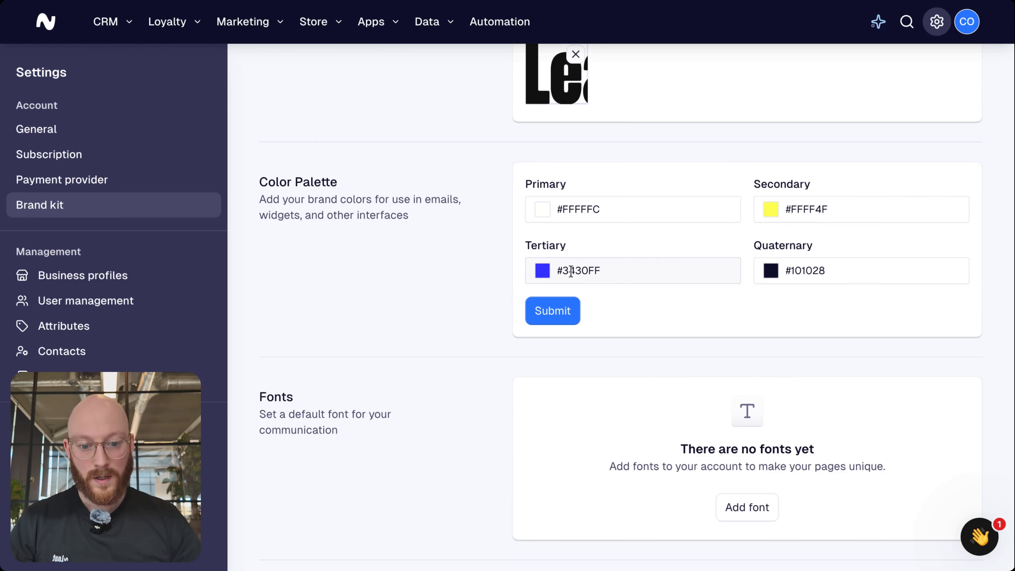
Set both the tertiary and quaternary colors to #000000 and submit the color palette.
{"action": "left_click", "coordinate": [571, 271]}
{"action": "double_click", "coordinate": [571, 271]}
{"action": "type", "text": "000000"}
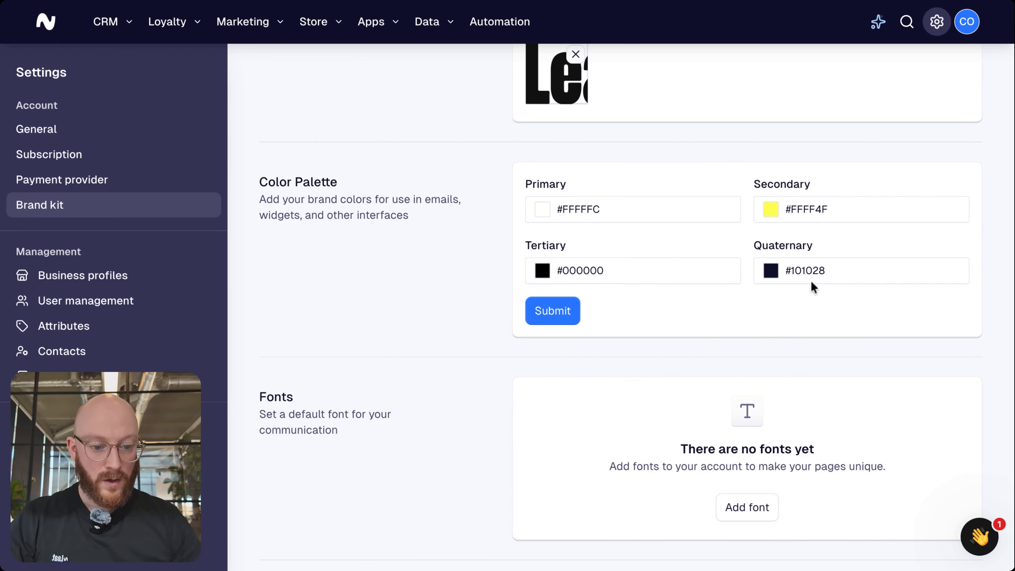
{"action": "left_click", "coordinate": [809, 271]}
{"action": "double_click", "coordinate": [809, 271]}
{"action": "type", "text": "000000"}
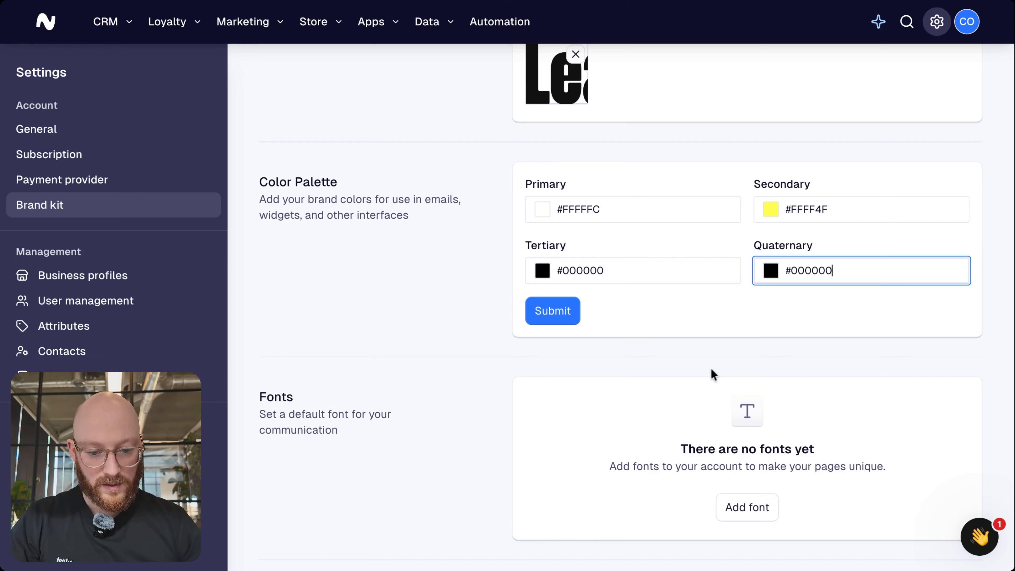
{"action": "left_click", "coordinate": [673, 319]}
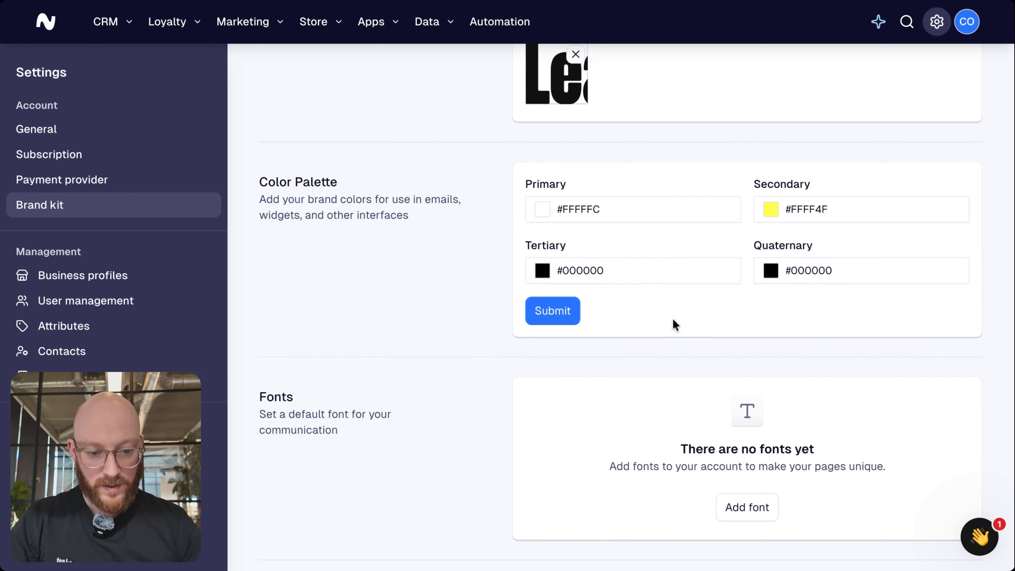
{"action": "left_click", "coordinate": [568, 308]}
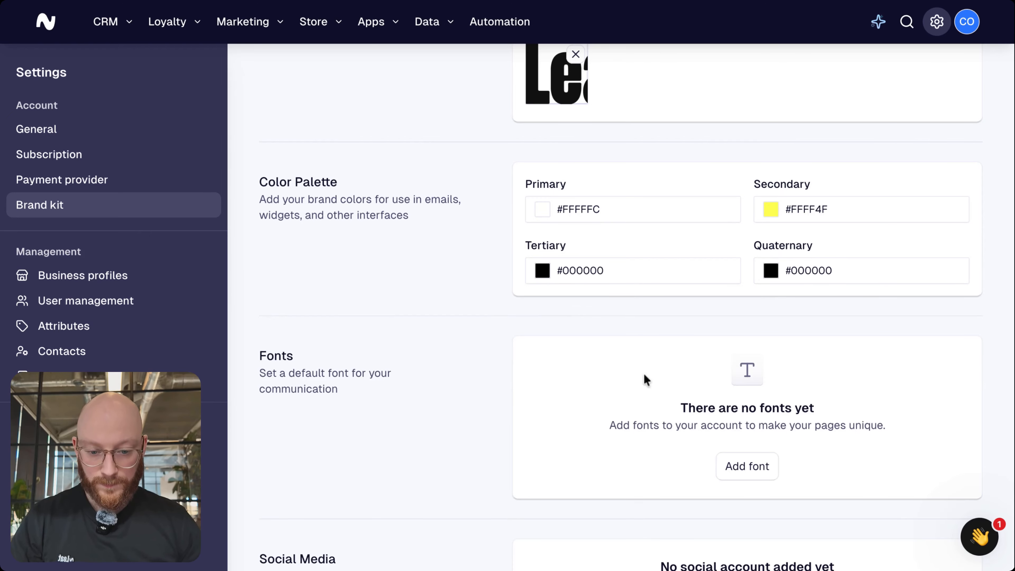
Add a font of the custom type to the brand kit and upload the Geist-Medium OTF file.
{"action": "scroll", "coordinate": [645, 378], "scroll_direction": "down", "scroll_amount": 3}
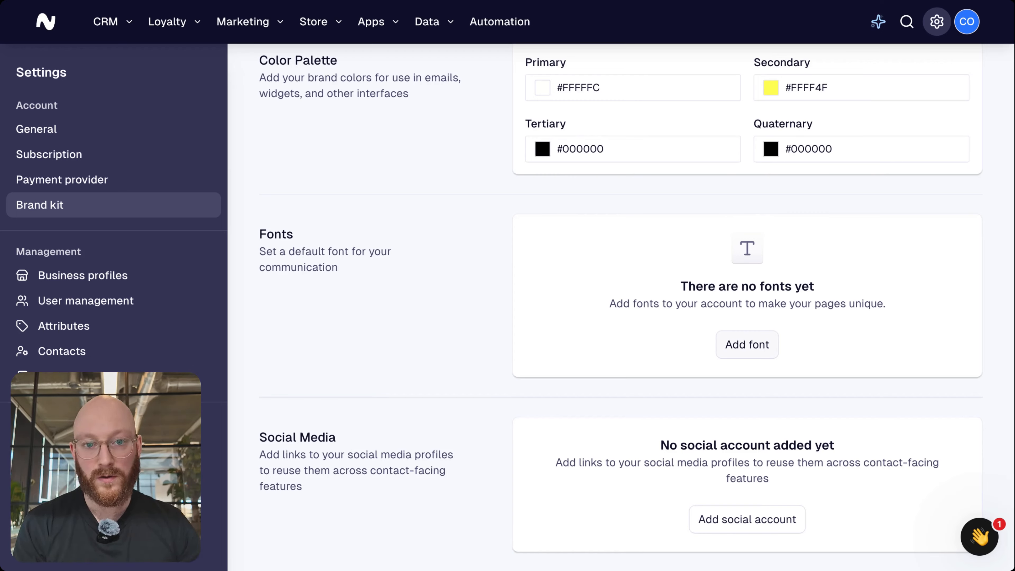
{"action": "left_click", "coordinate": [741, 354]}
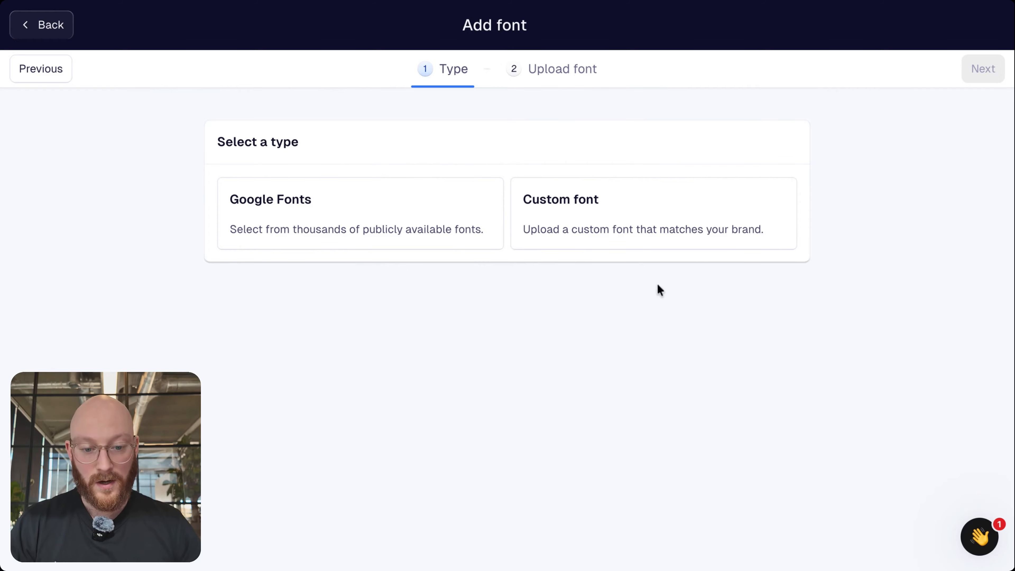
{"action": "left_click", "coordinate": [543, 232]}
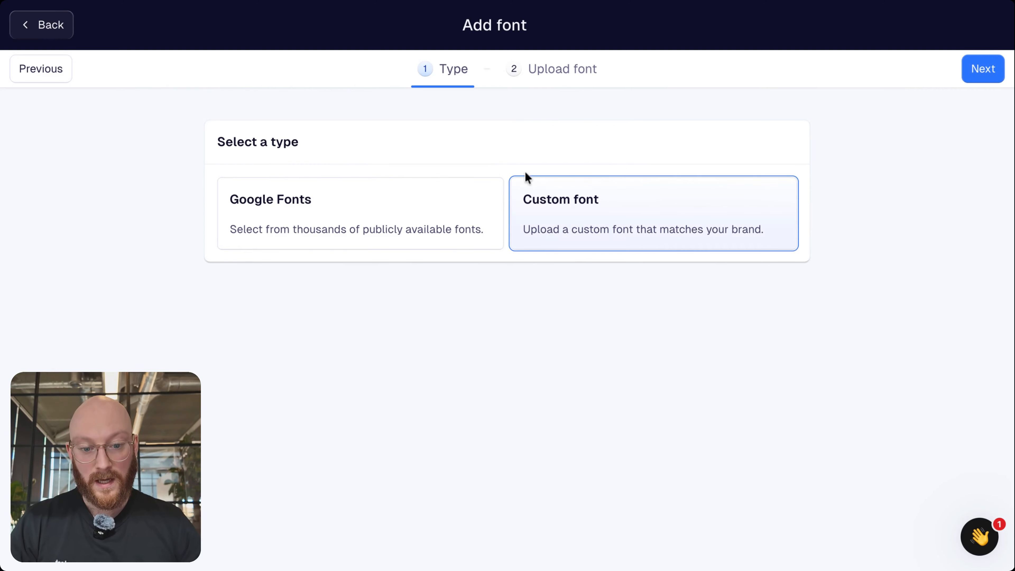
{"action": "left_click", "coordinate": [982, 68]}
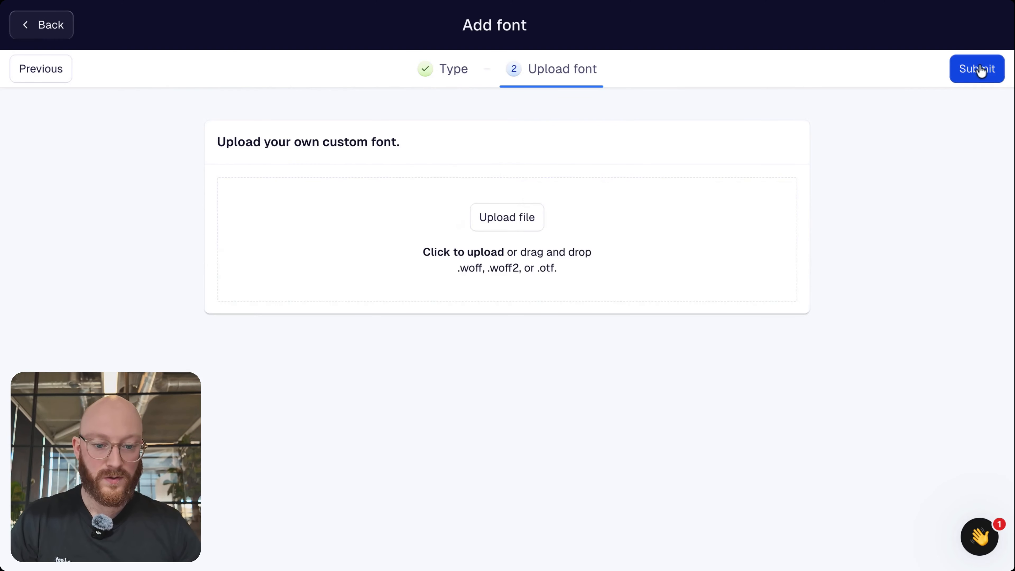
{"action": "left_click", "coordinate": [491, 220]}
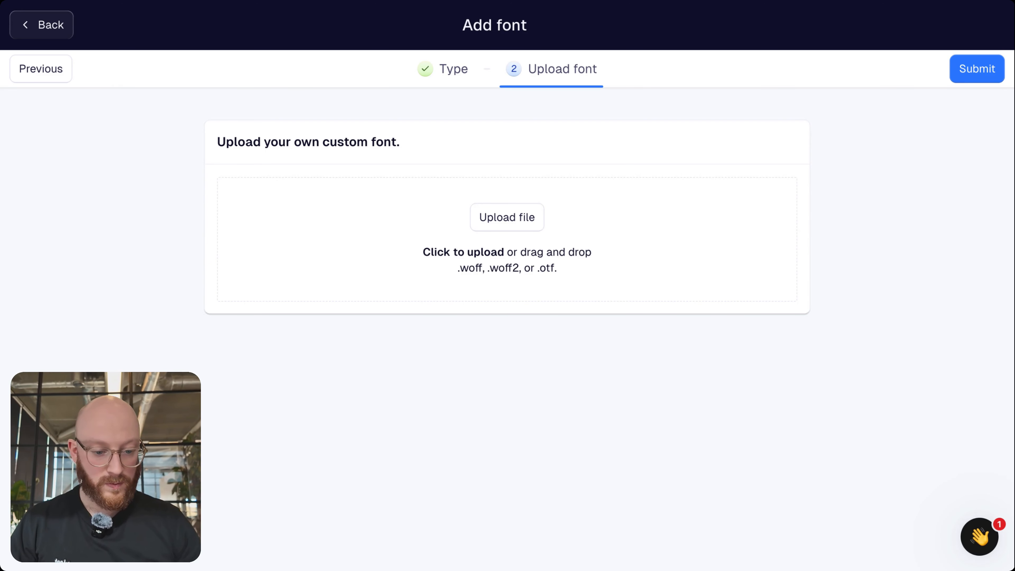
{"action": "left_click", "coordinate": [805, 472]}
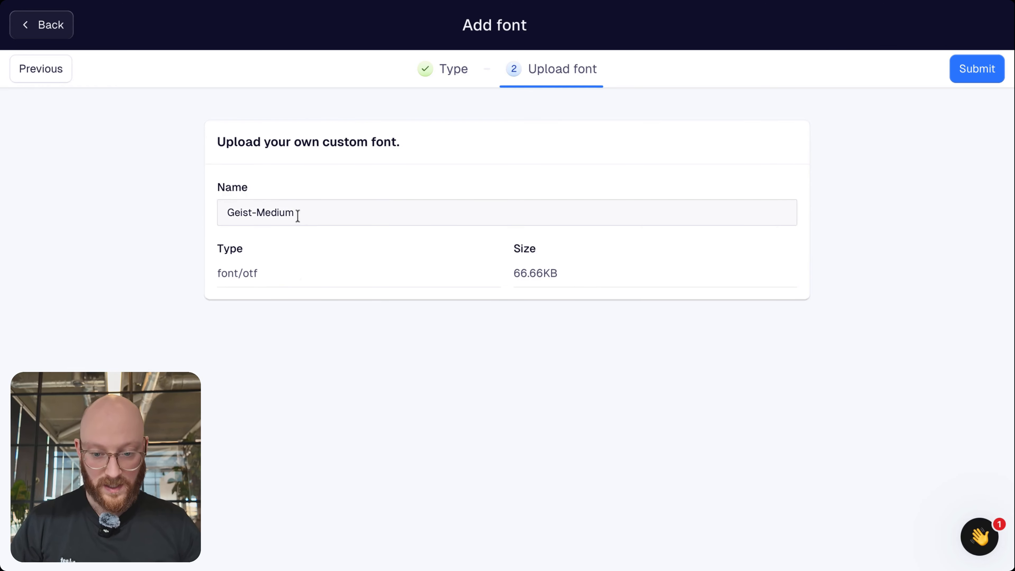
Rename the uploaded font as "Geist Medium" and submit it.
{"action": "left_click", "coordinate": [318, 217]}
{"action": "left_click_drag", "start_coordinate": [322, 205], "coordinate": [252, 214]}
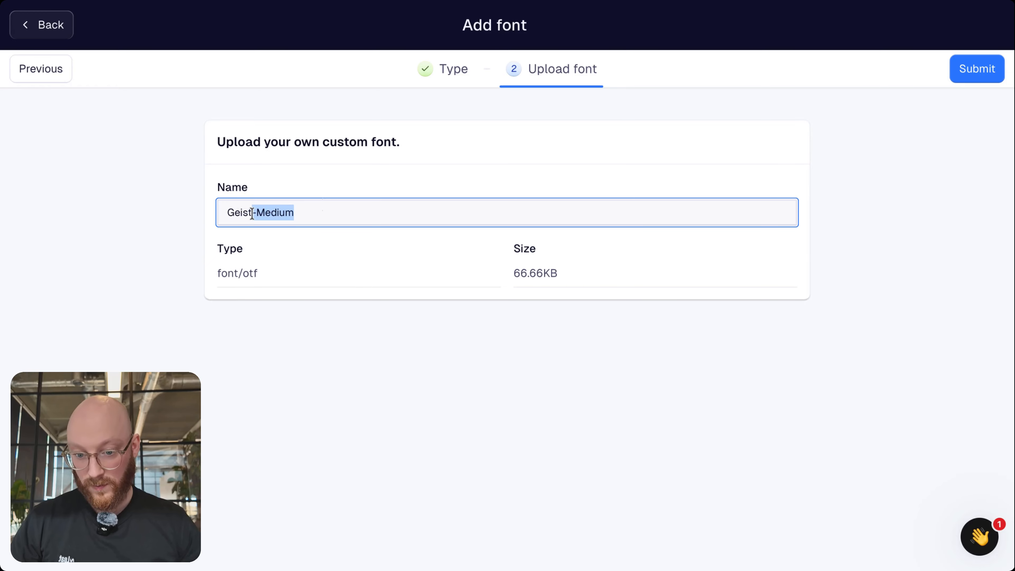
{"action": "type", "text": "Medium"}
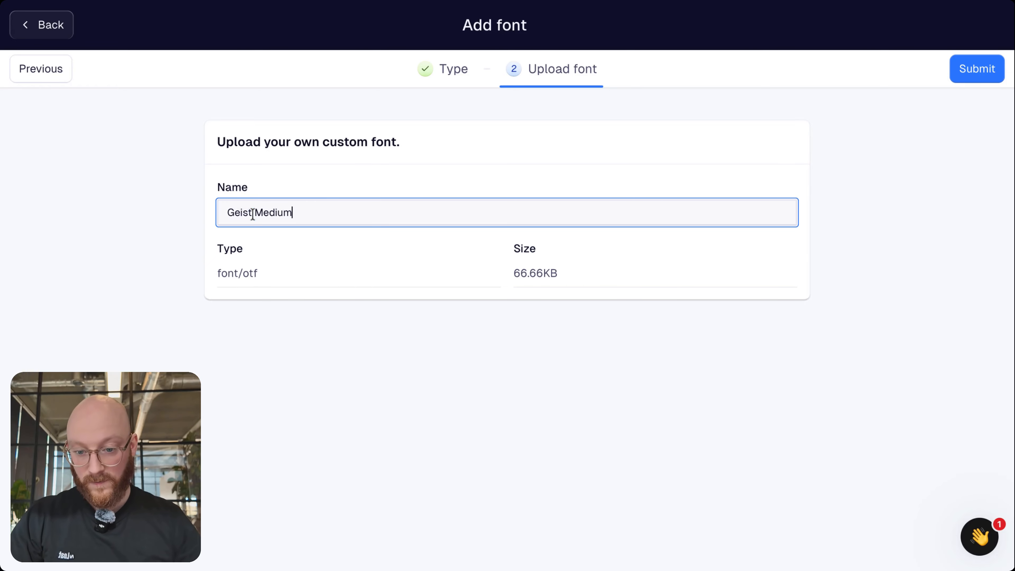
{"action": "left_click", "coordinate": [252, 214]}
{"action": "left_click", "coordinate": [521, 139]}
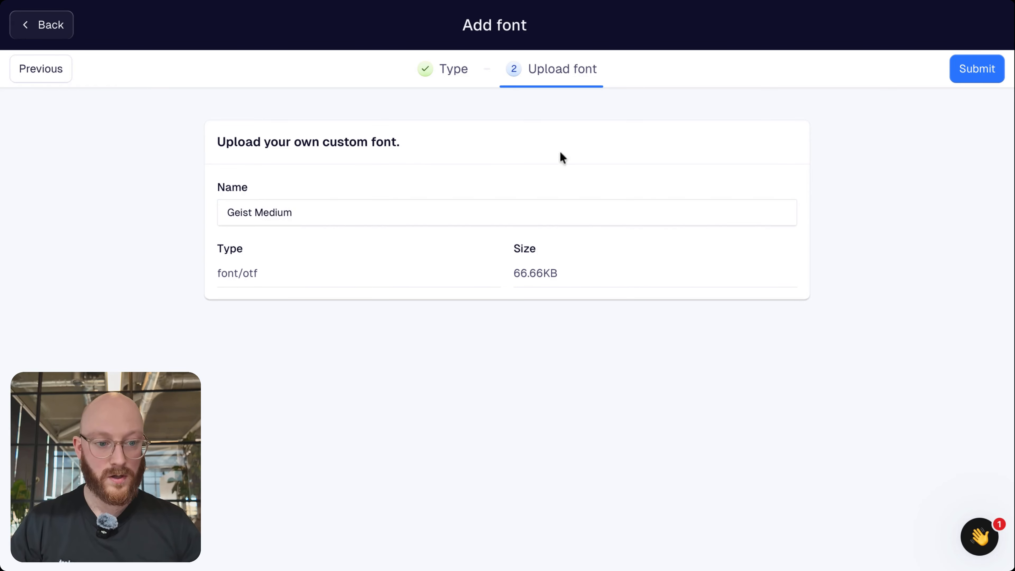
{"action": "left_click", "coordinate": [977, 72]}
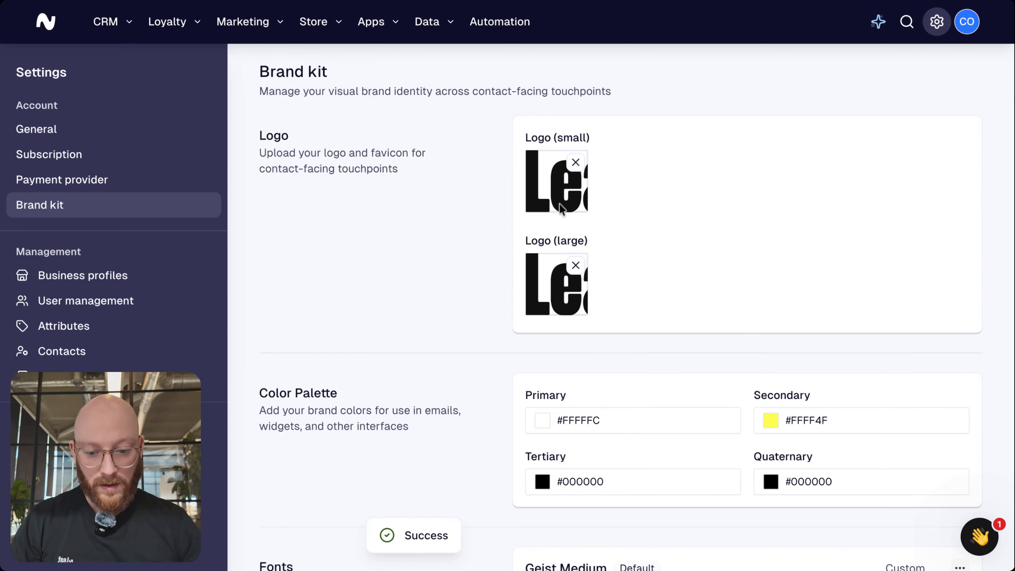
Add another font of the custom type to the brand kit and upload the Jokker-Light OTF file.
{"action": "scroll", "coordinate": [460, 369], "scroll_direction": "down", "scroll_amount": 6}
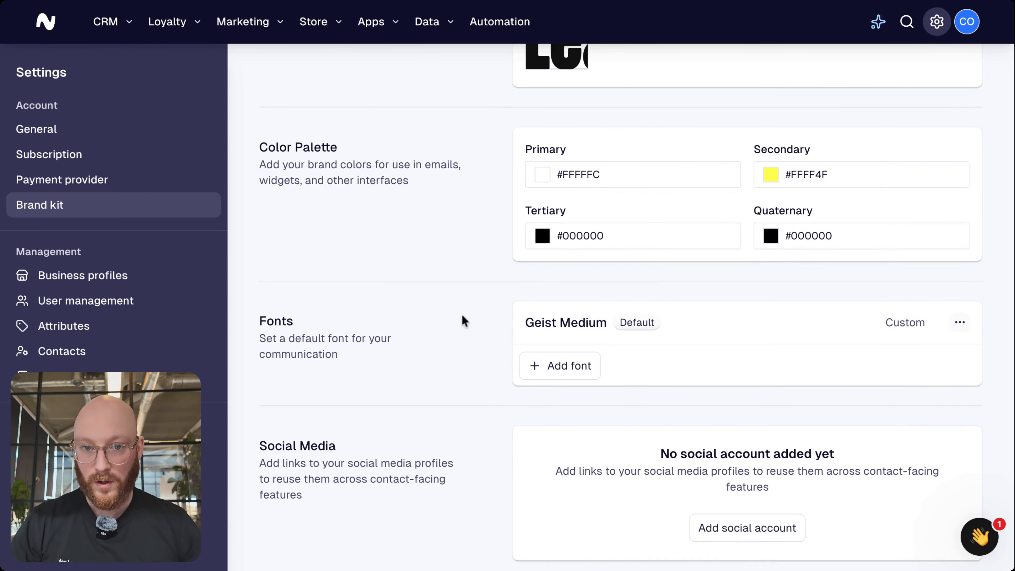
{"action": "left_click", "coordinate": [545, 372]}
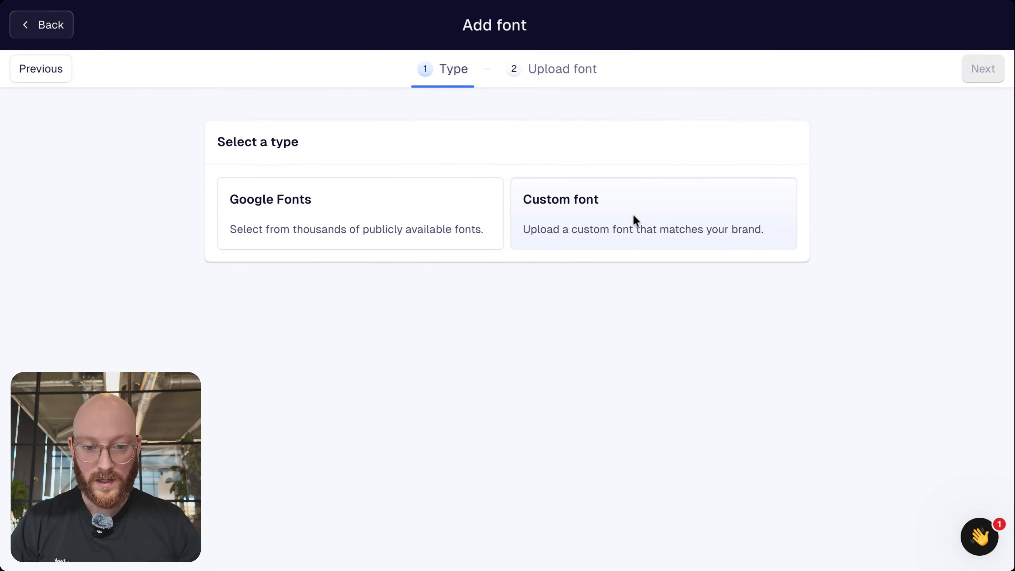
{"action": "left_click", "coordinate": [635, 221]}
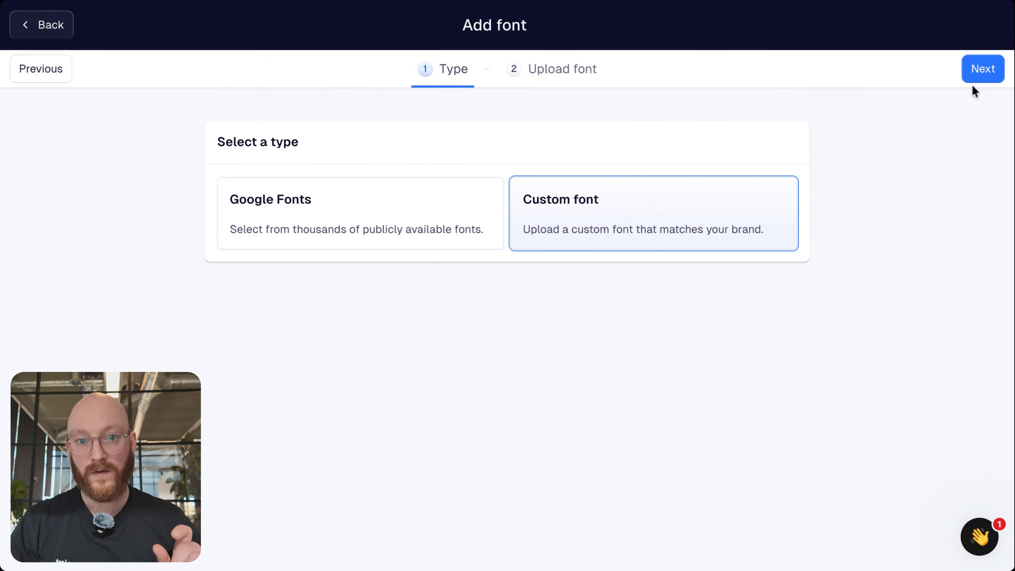
{"action": "left_click", "coordinate": [984, 72]}
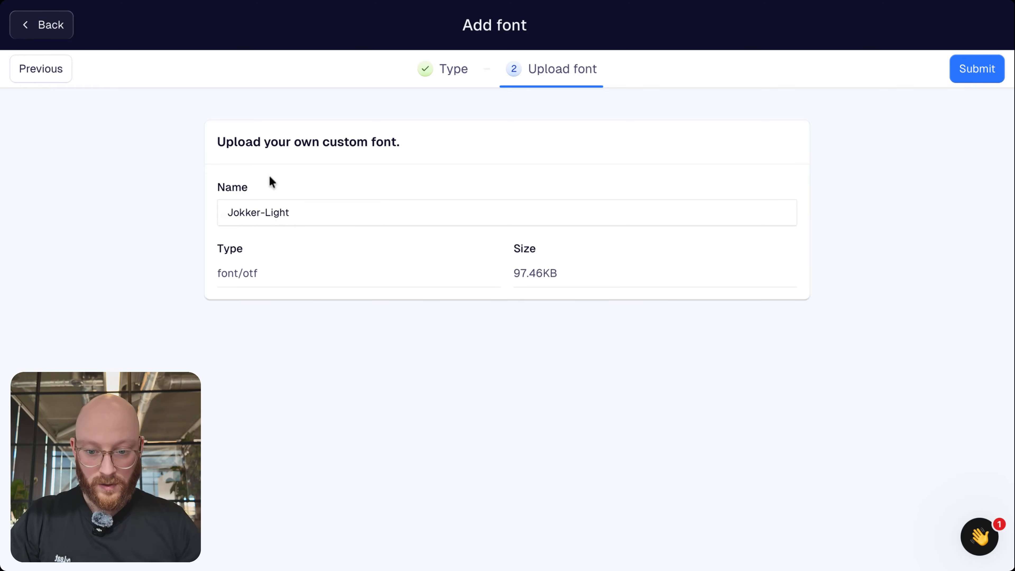
Rename the uploaded font as "Jokker Light" and submit it.
{"action": "left_click", "coordinate": [265, 212]}
{"action": "key", "text": "BackSpace"}
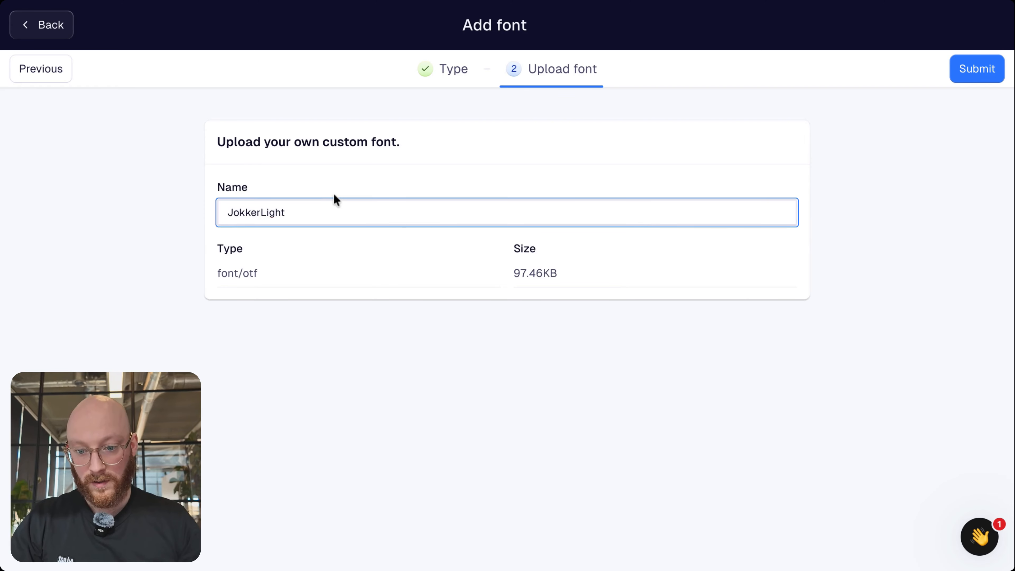
{"action": "left_click", "coordinate": [116, 243]}
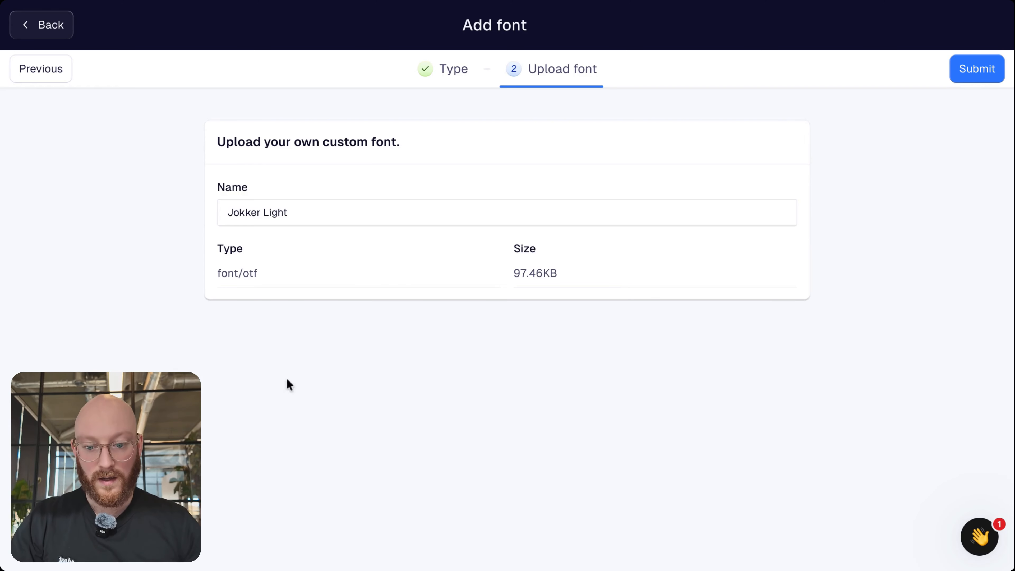
{"action": "left_click", "coordinate": [977, 74]}
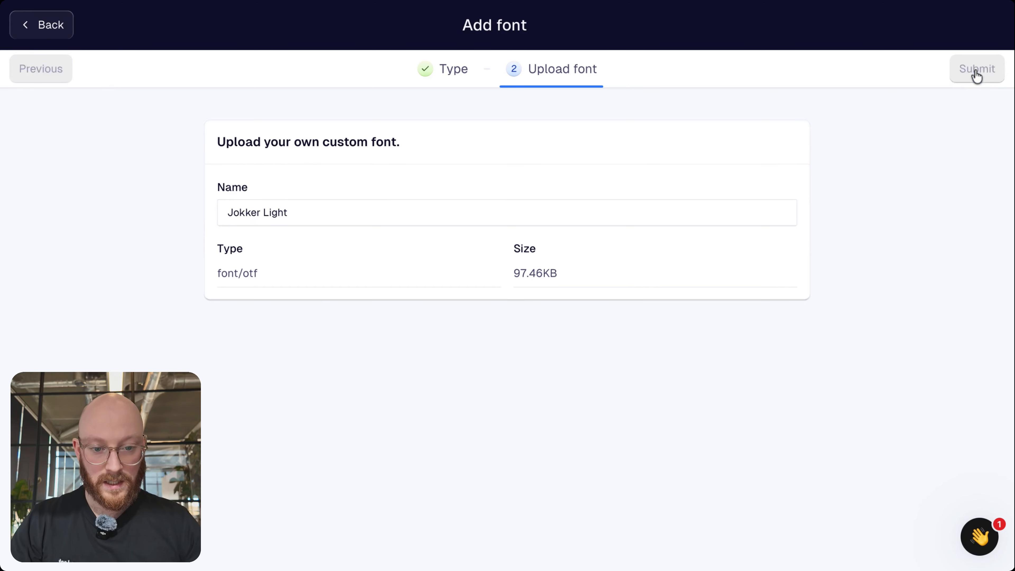
Set Geist Medium as the default font of the brand kit.
{"action": "scroll", "coordinate": [719, 296], "scroll_direction": "down", "scroll_amount": 5}
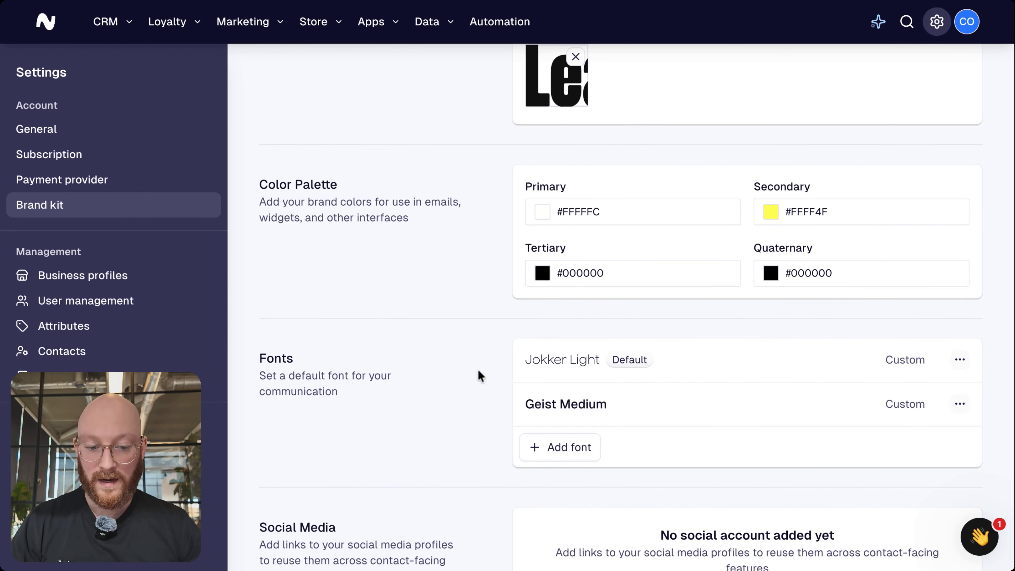
{"action": "scroll", "coordinate": [478, 375], "scroll_direction": "down", "scroll_amount": 2}
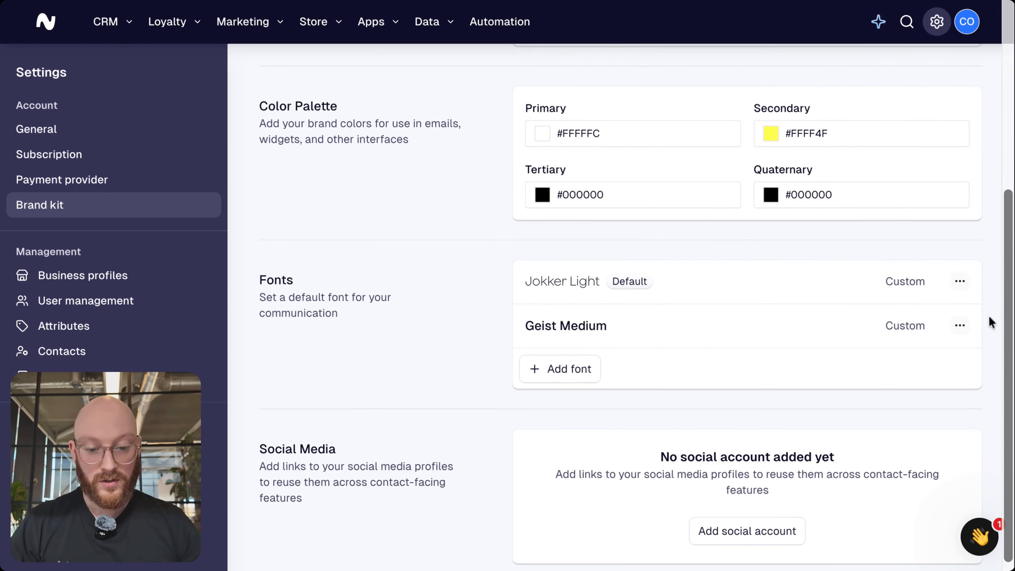
{"action": "left_click", "coordinate": [960, 326]}
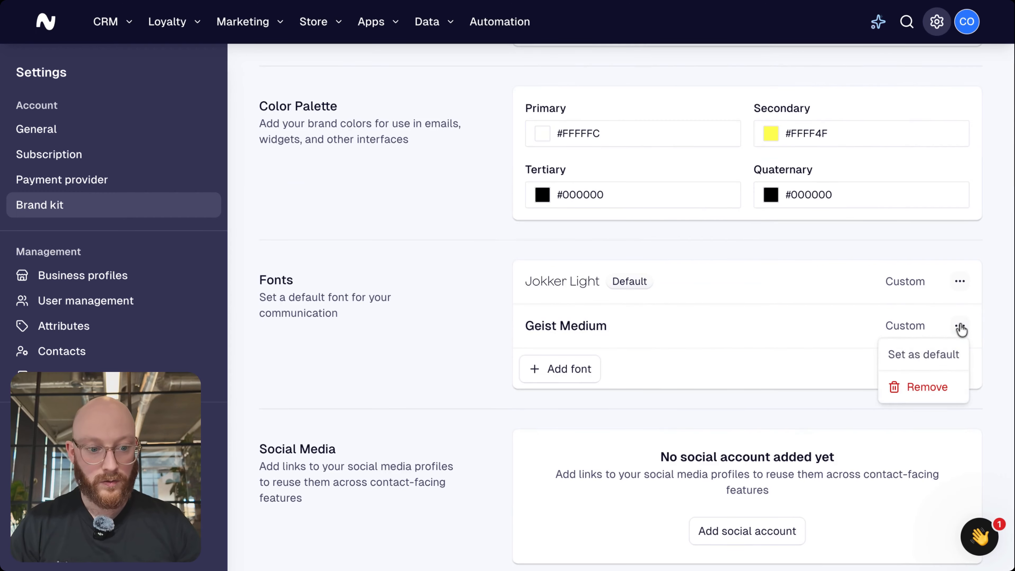
{"action": "left_click", "coordinate": [922, 354]}
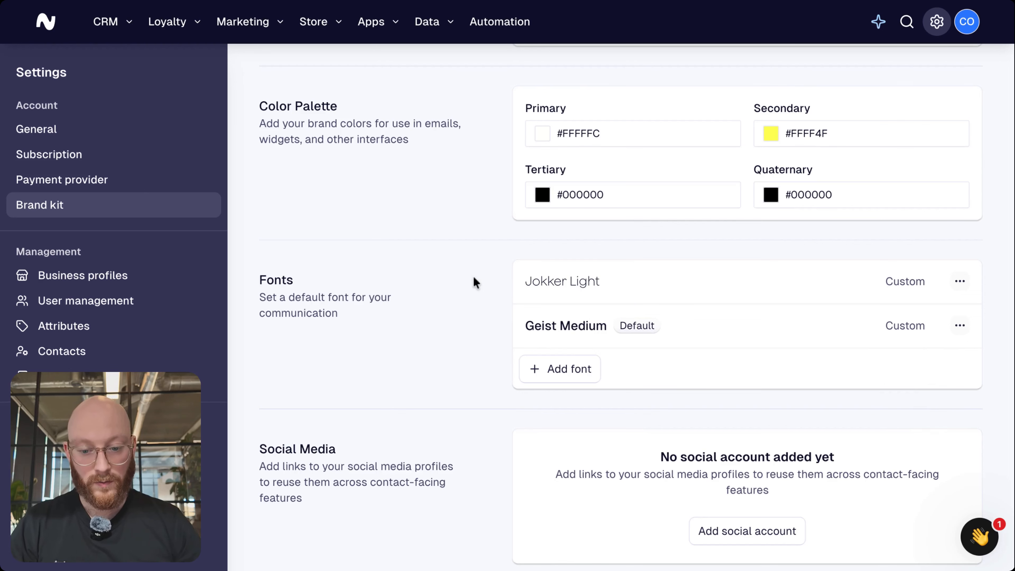
{"action": "scroll", "coordinate": [474, 279], "scroll_direction": "down", "scroll_amount": 1}
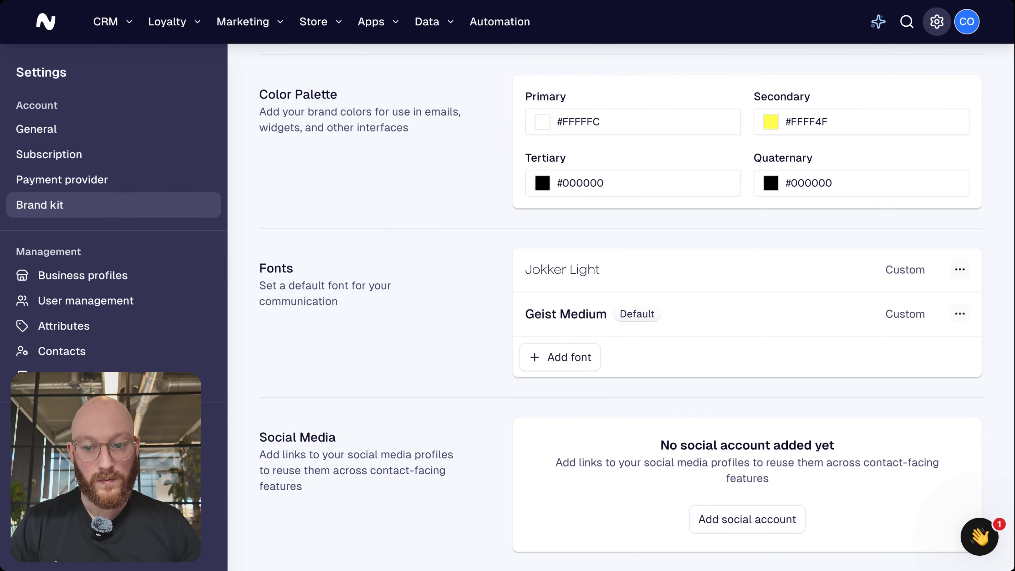
{"action": "left_click", "coordinate": [786, 527]}
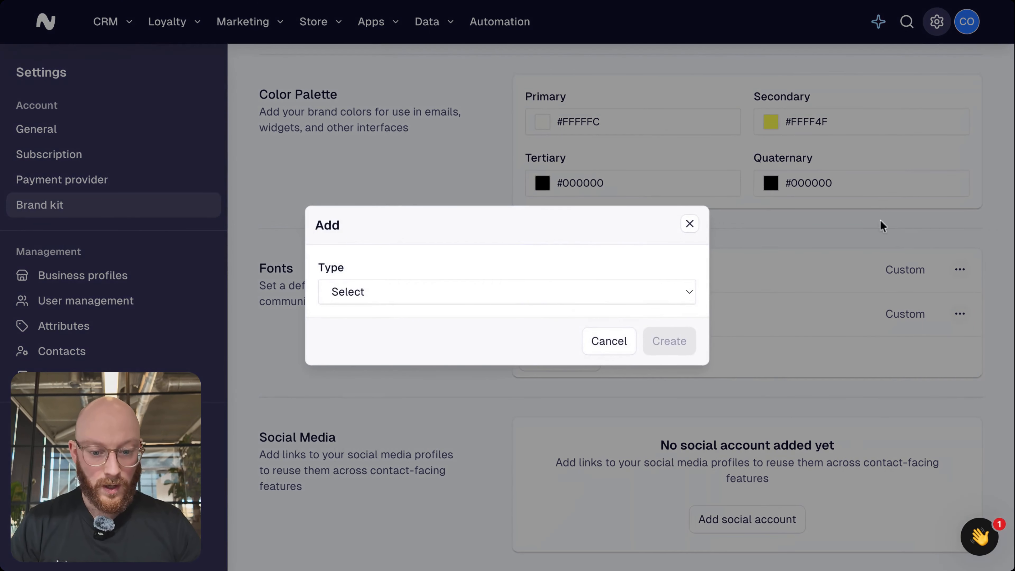
{"action": "left_click", "coordinate": [453, 296]}
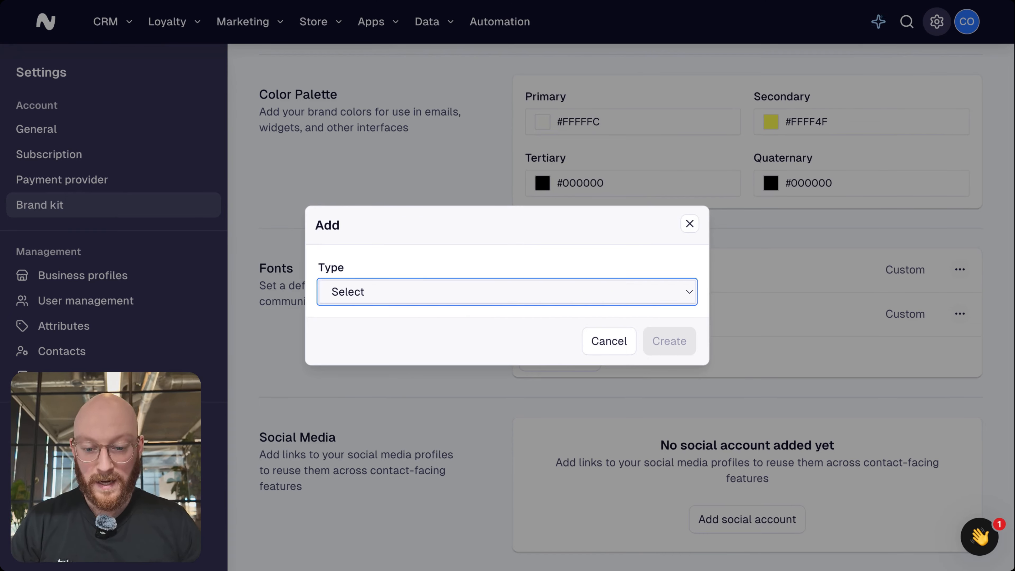
{"action": "left_click", "coordinate": [500, 310]}
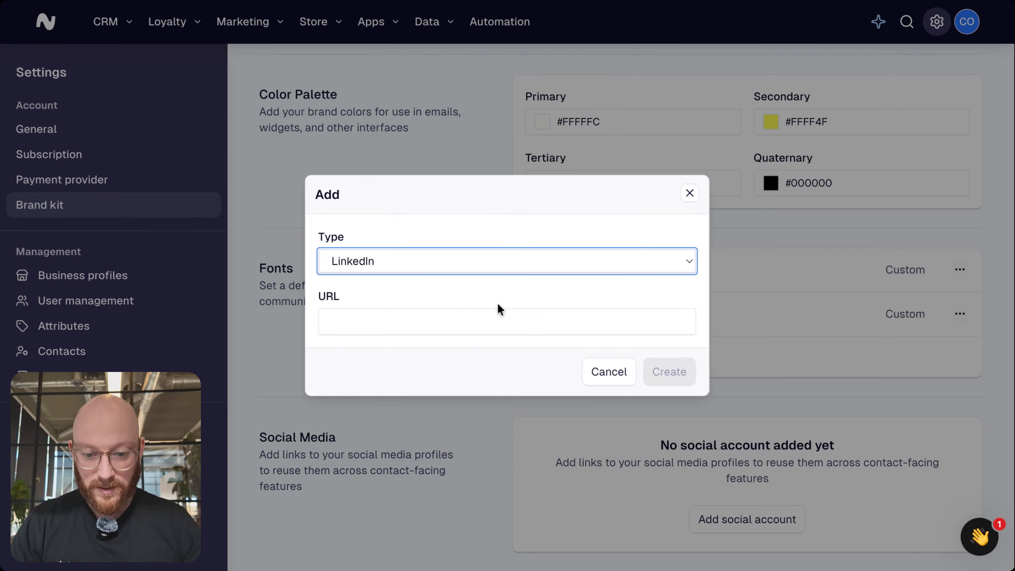
{"action": "left_click", "coordinate": [345, 316]}
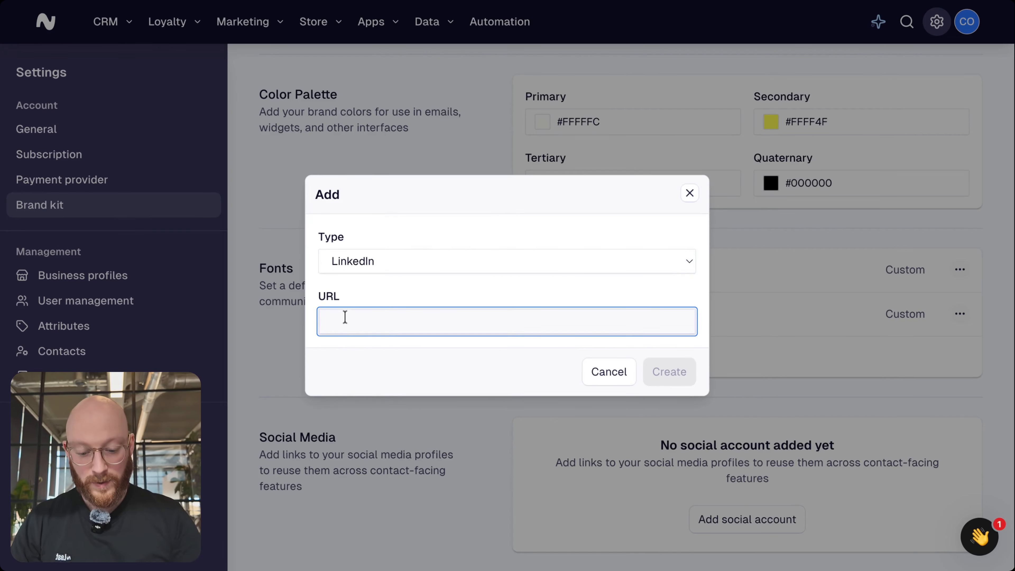
{"action": "type", "text": "https://www.linkedin.com/company/leat/"}
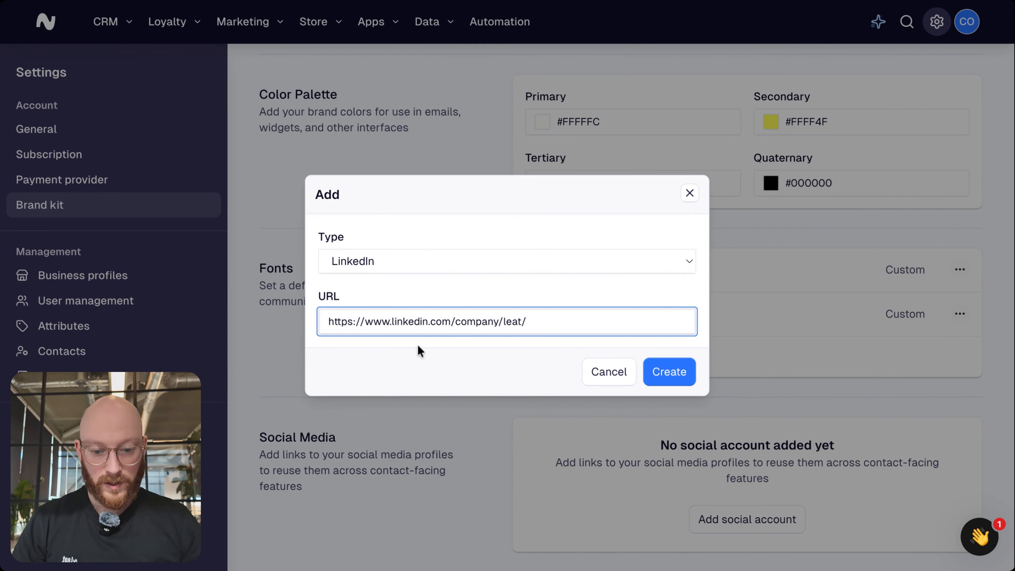
{"action": "left_click", "coordinate": [672, 372]}
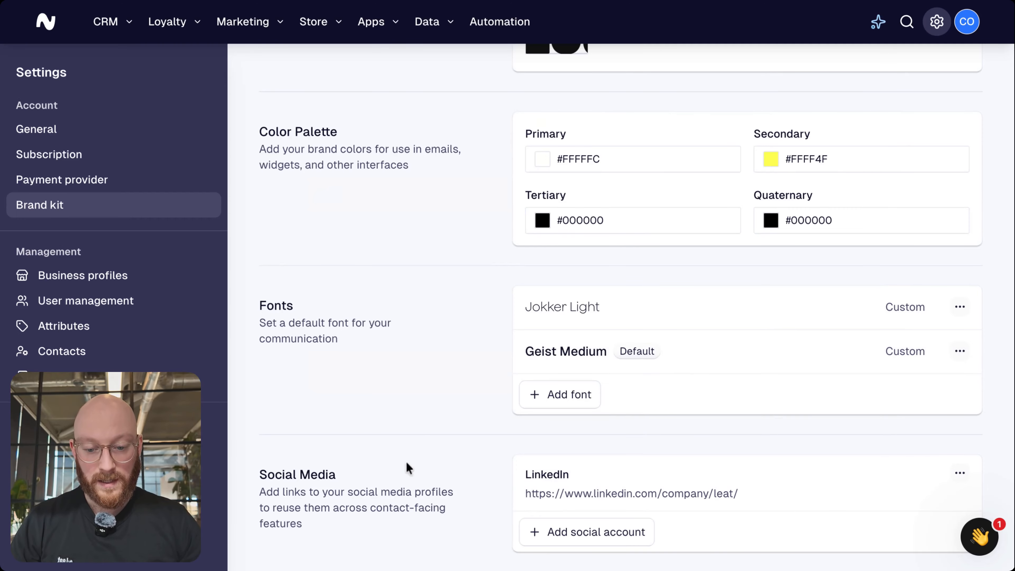
{"action": "left_click", "coordinate": [554, 535]}
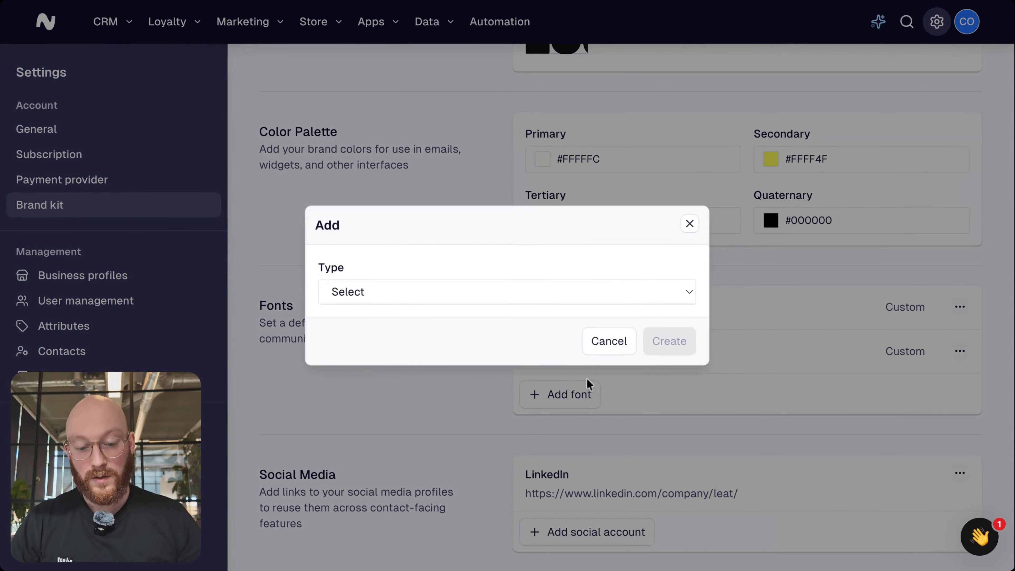
{"action": "left_click", "coordinate": [497, 295]}
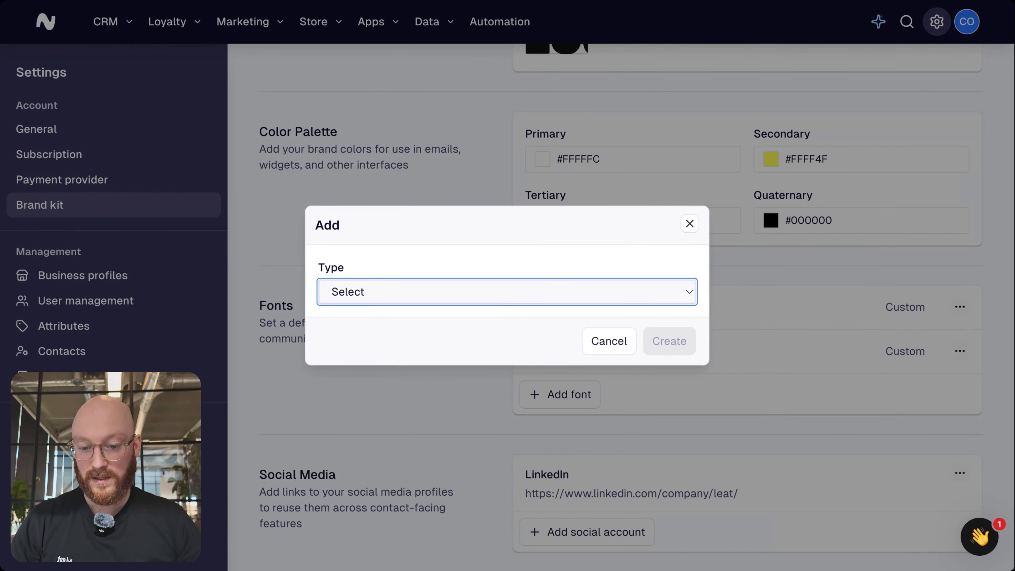
{"action": "left_click", "coordinate": [335, 334]}
{"action": "left_click", "coordinate": [362, 319]}
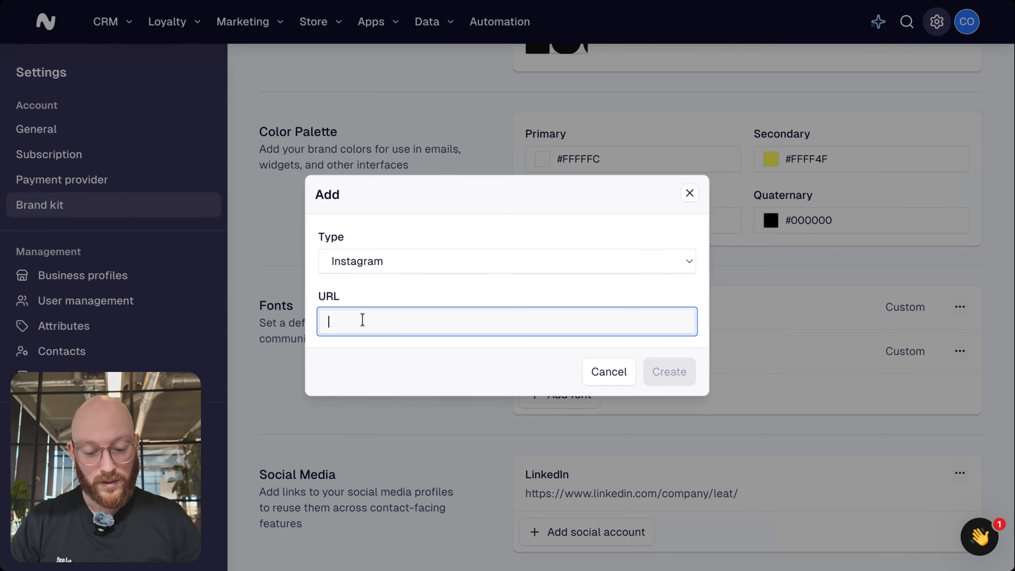
{"action": "type", "text": "https://www.linkedin.com/company/leat/"}
{"action": "left_click", "coordinate": [689, 195]}
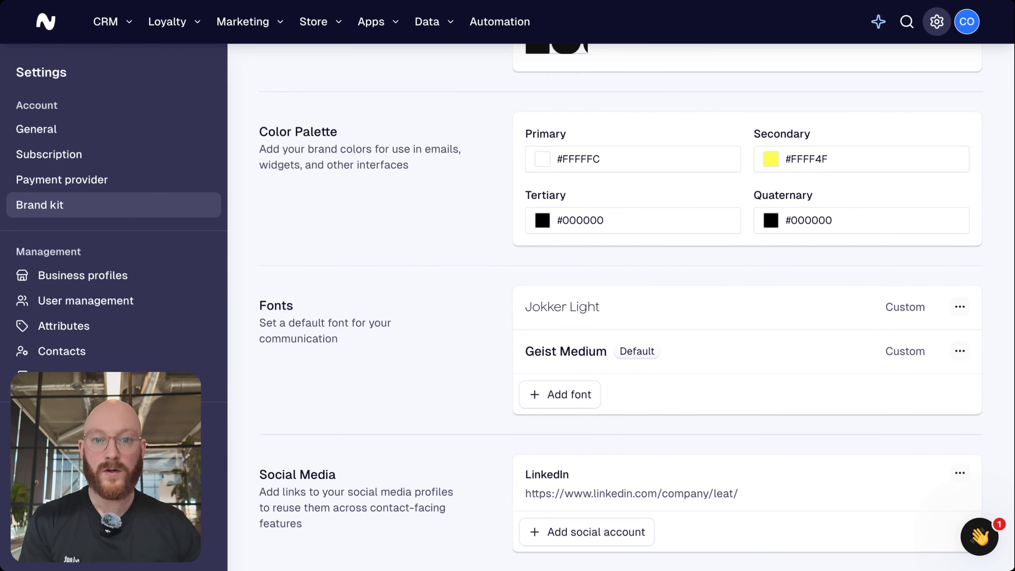
{"action": "scroll", "coordinate": [451, 327], "scroll_direction": "up", "scroll_amount": 5}
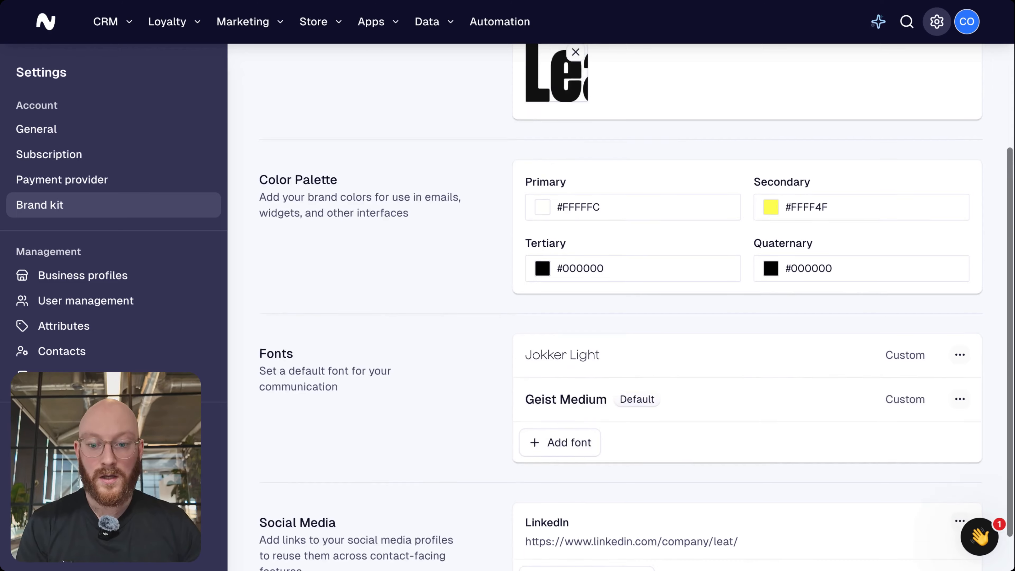